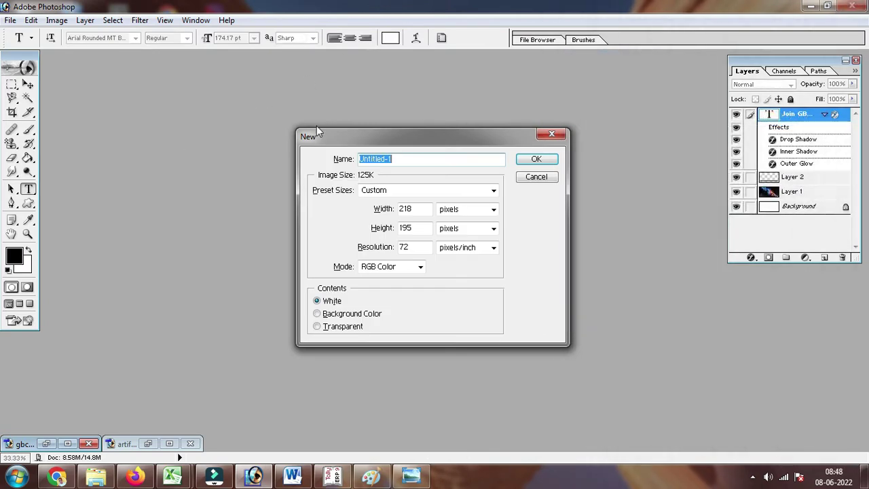
- Create a new document using the 1024 x 768 preset size
left_click(407, 193)
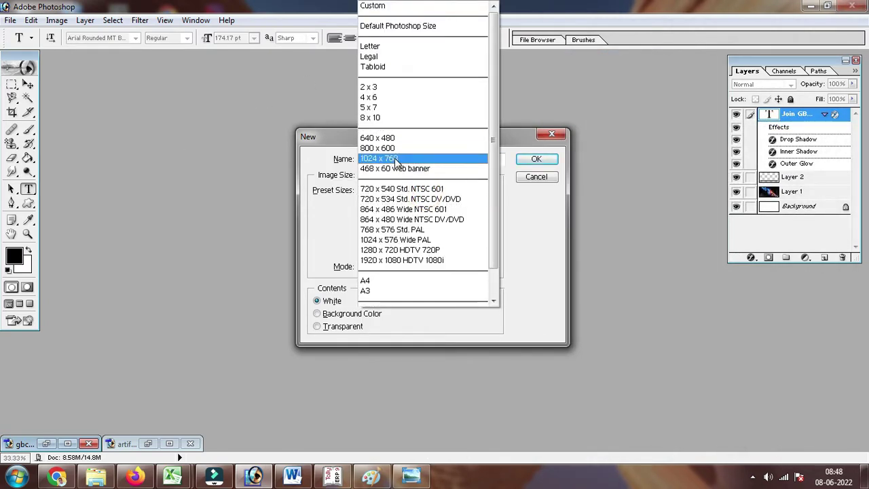
left_click(403, 158)
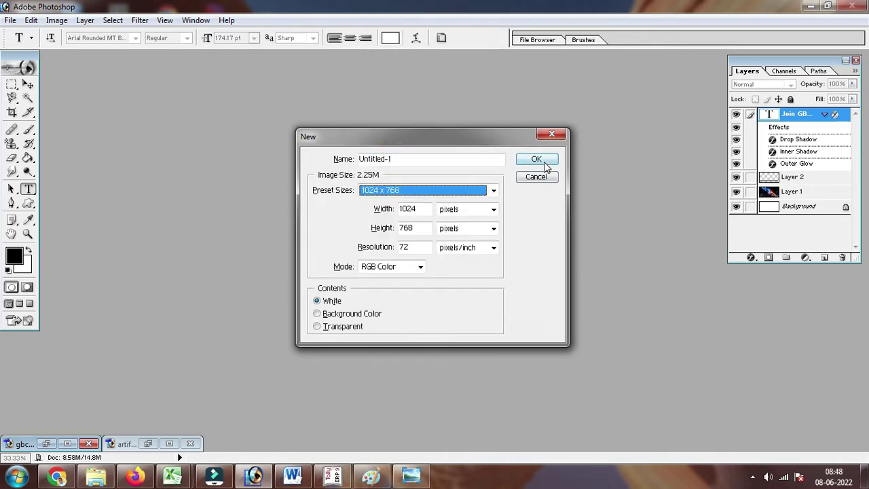
left_click(544, 163)
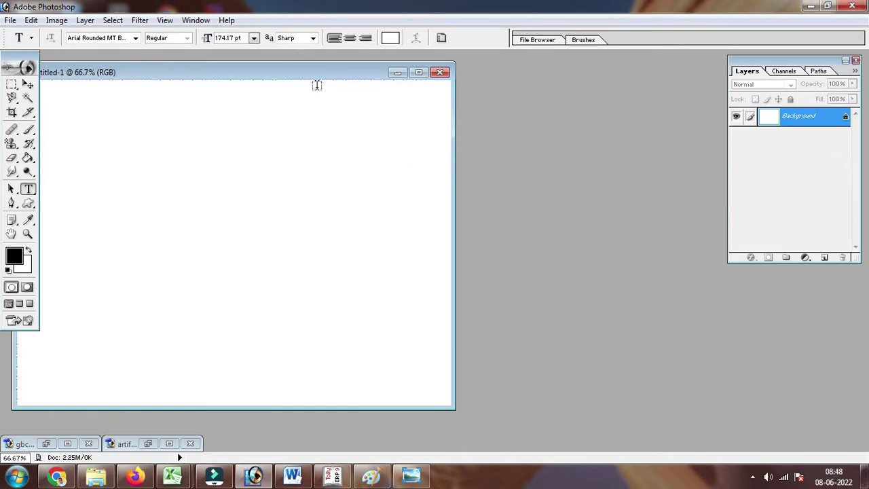
- Convert the locked Background layer into an editable Layer 0
left_click_drag(310, 76, 475, 73)
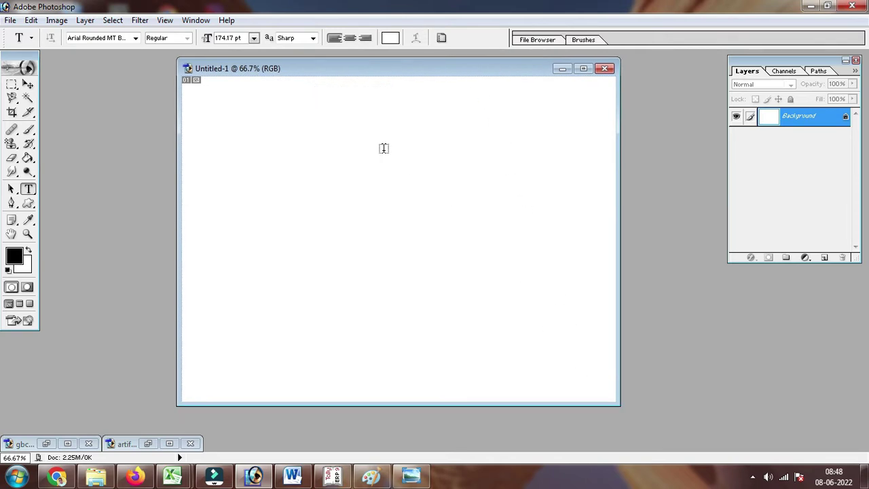
double_click(846, 119)
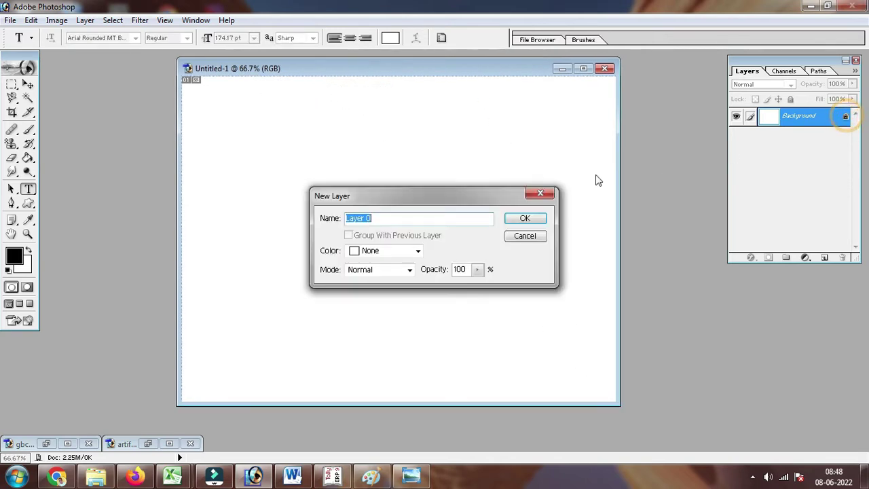
left_click(531, 217)
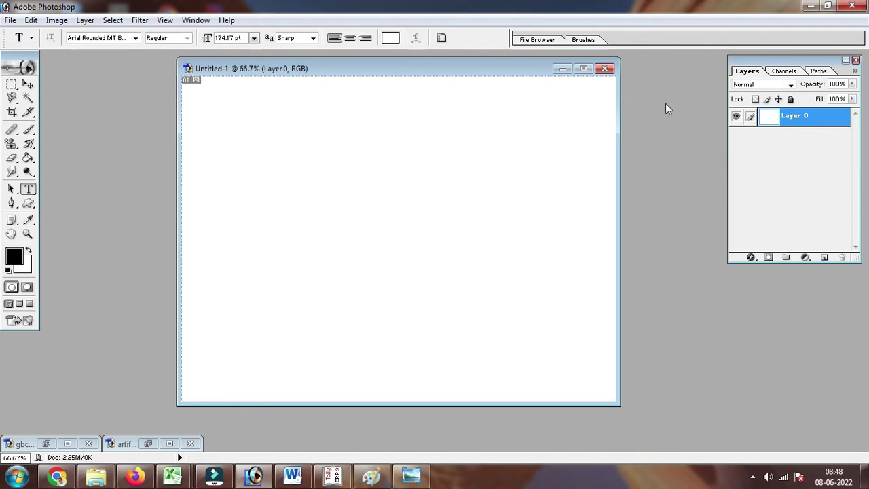
- Fill the whole canvas solid black with the Paint Bucket at 100% opacity
left_click(27, 159)
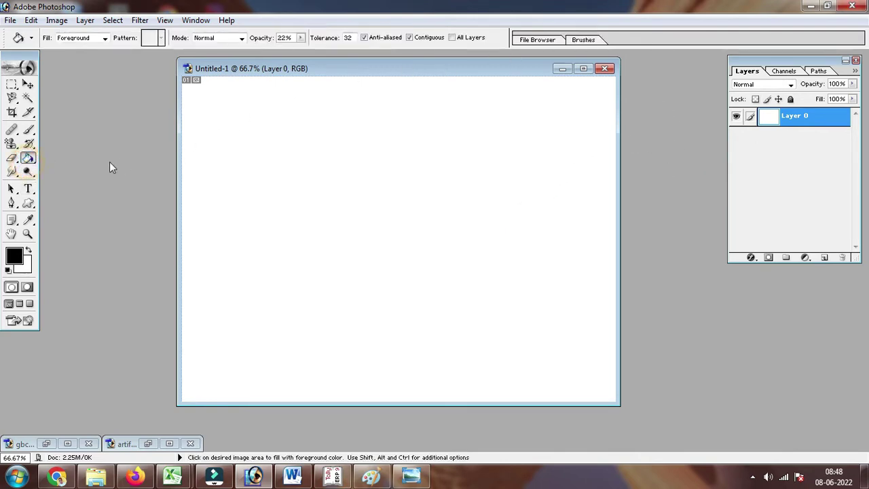
left_click(312, 184)
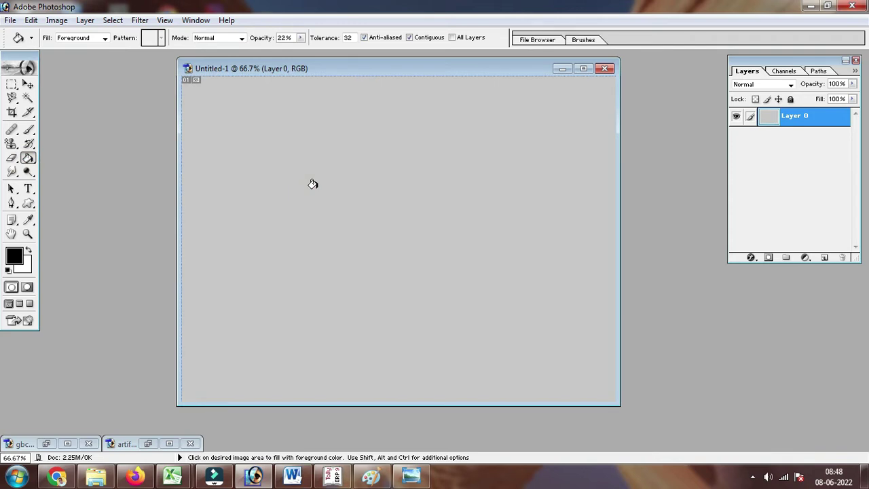
left_click(301, 38)
left_click_drag(303, 50, 364, 49)
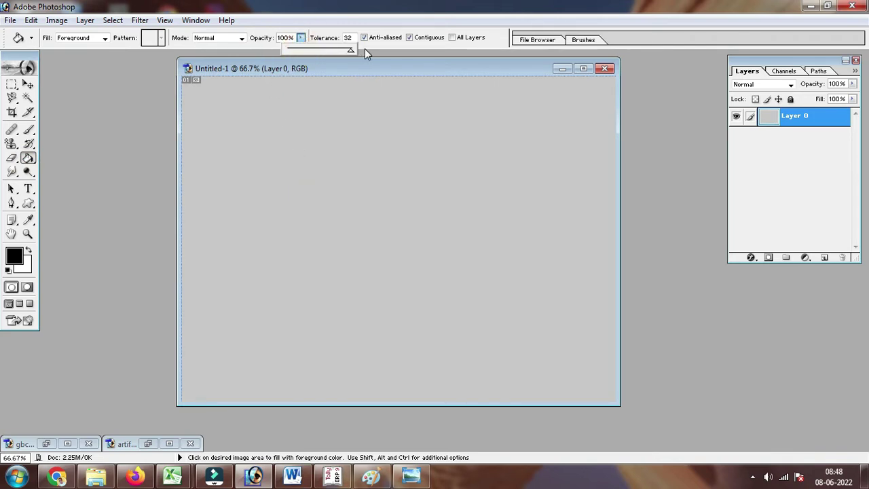
left_click(343, 146)
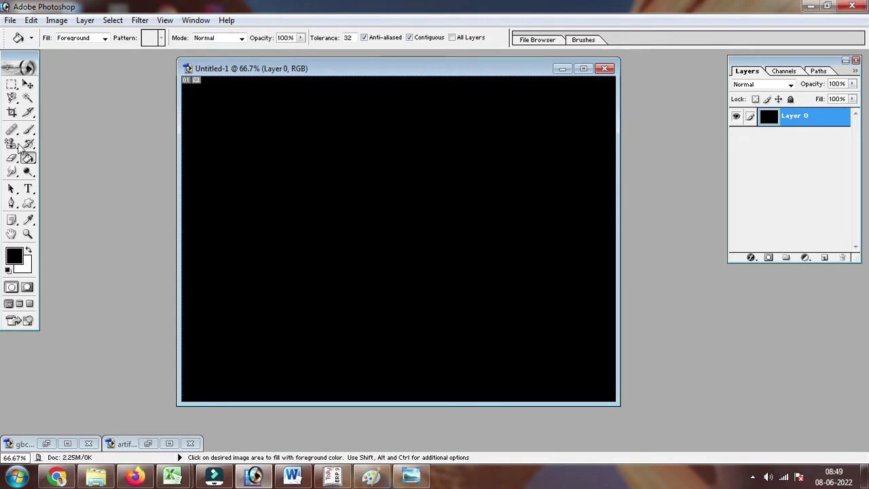
left_click(11, 84)
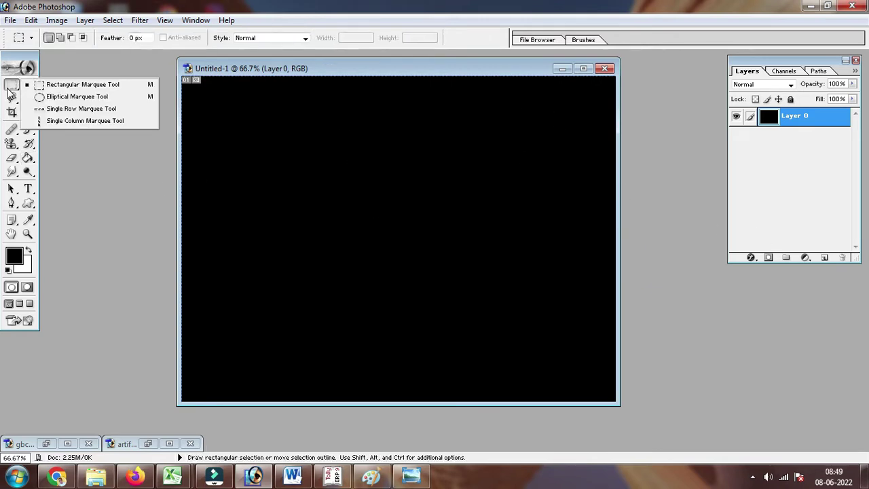
- Select a centred circle with the Elliptical Marquee and fill it with white
left_click(57, 100)
mouse_move(282, 129)
left_mouse_down()
mouse_move(541, 392)
mouse_move(528, 367)
left_mouse_up()
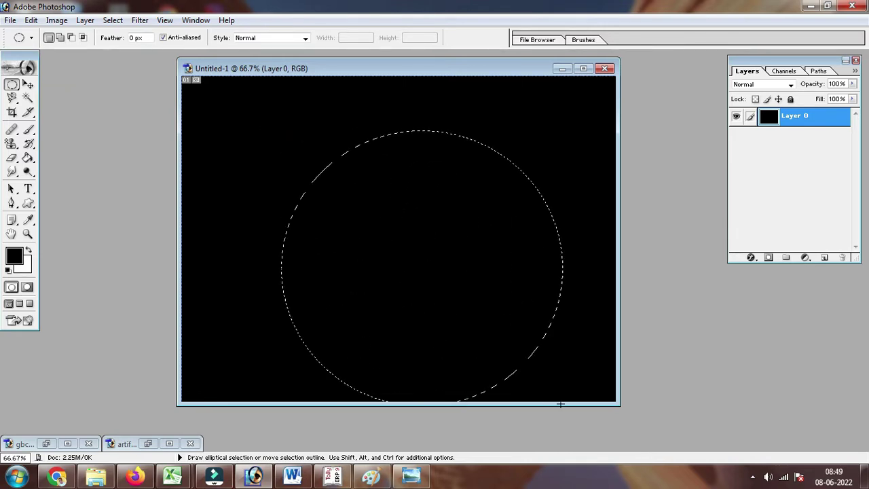
key("g")
left_click(29, 251)
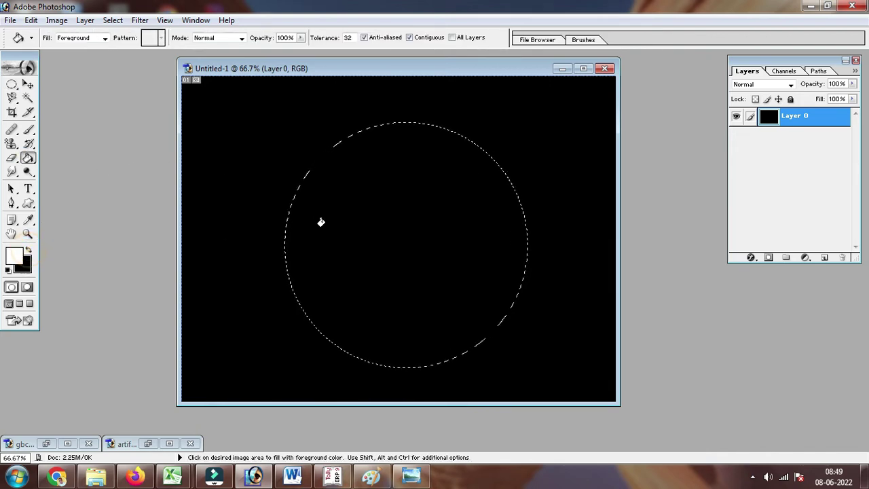
left_click(332, 223)
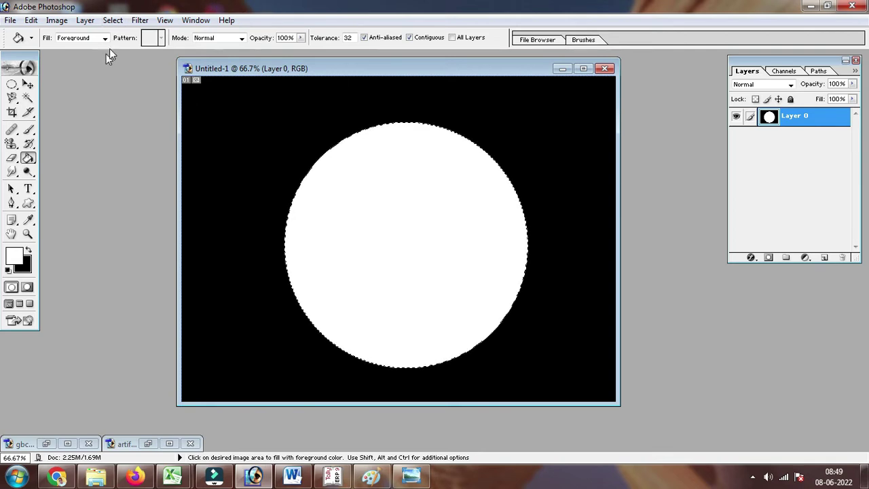
- Show the Filter menu's Texture submenu with Mosaic Tiles
left_click(140, 21)
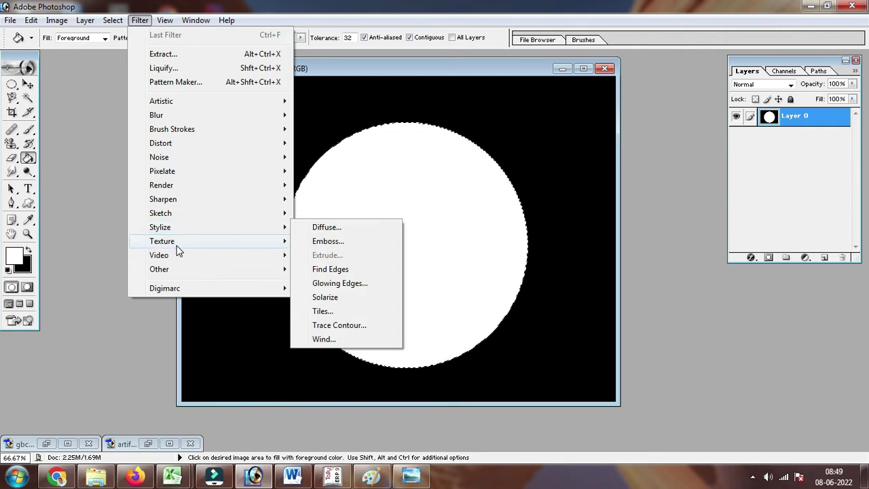
mouse_move(162, 241)
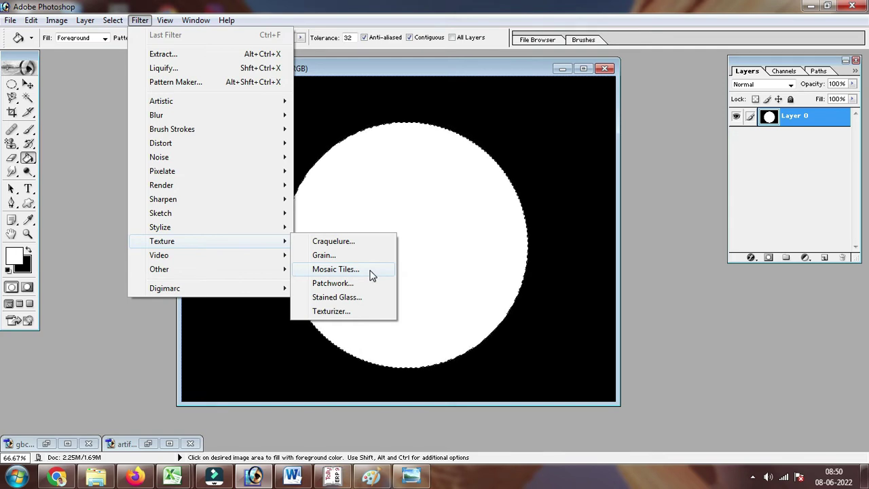
- Apply Mosaic Tiles with Tile Size 77, Grout Width 10 and Lighten Grout 6
left_click(371, 271)
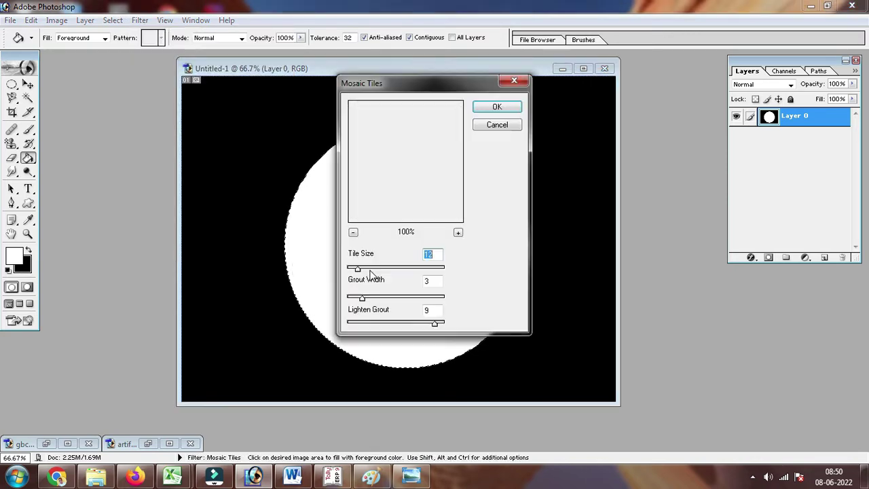
left_click_drag(358, 268, 433, 268)
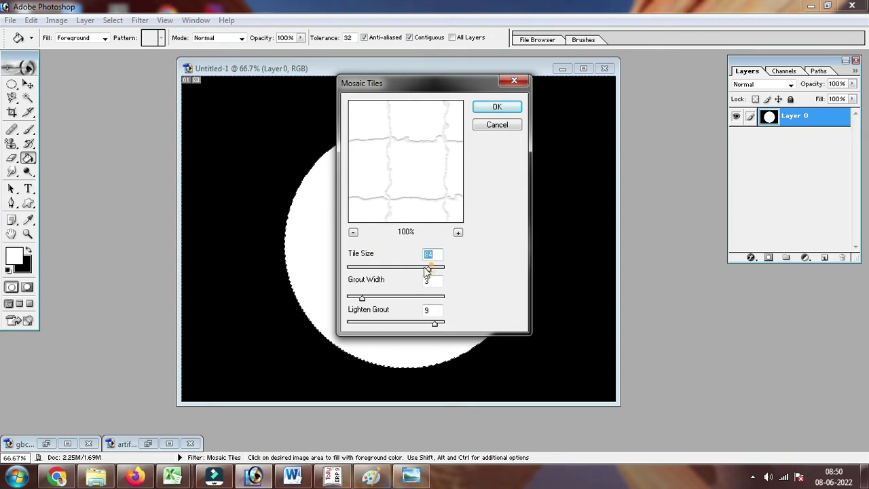
mouse_move(428, 269)
left_mouse_down()
mouse_move(455, 271)
mouse_move(425, 268)
left_mouse_up()
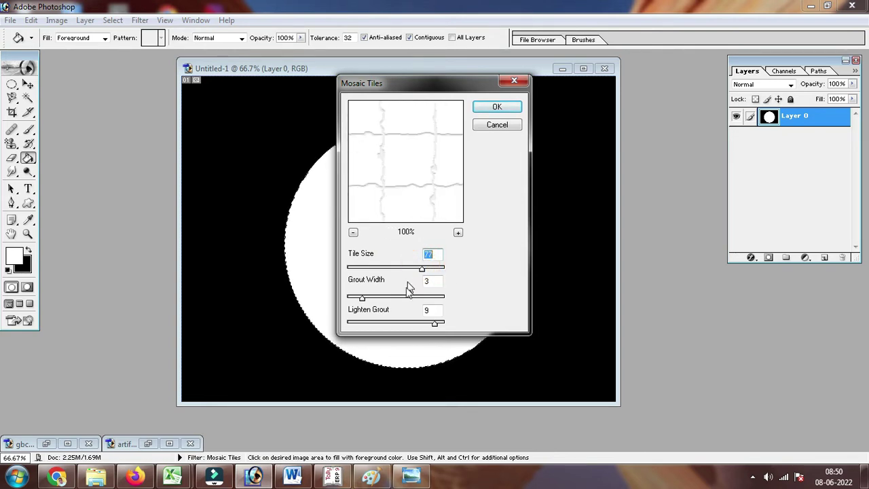
left_click_drag(385, 296, 396, 296)
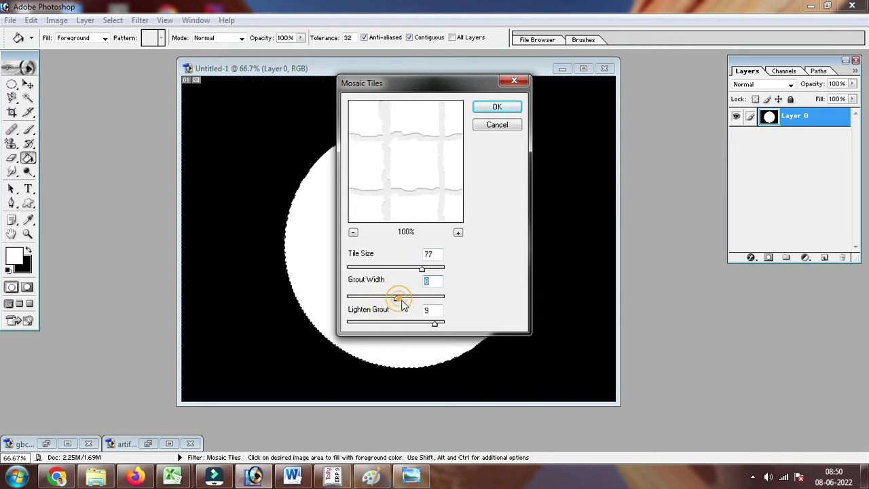
mouse_move(434, 324)
left_mouse_down()
mouse_move(397, 325)
mouse_move(408, 297)
left_mouse_up()
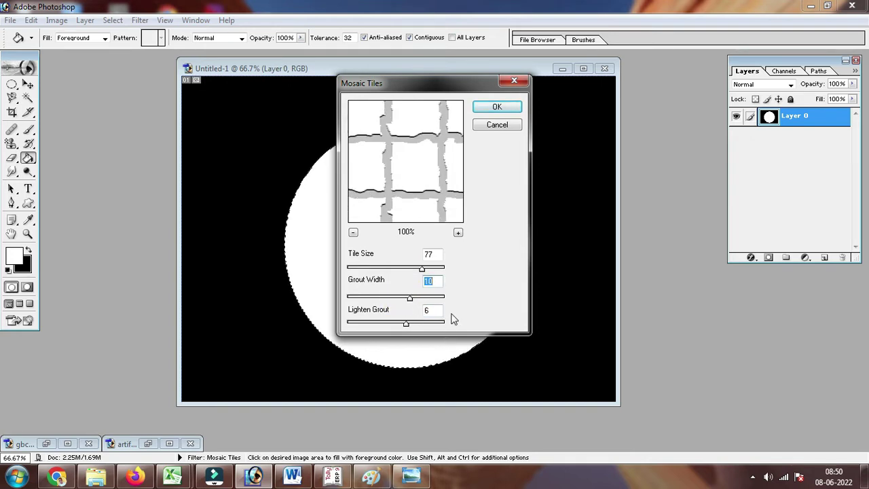
left_click(481, 297)
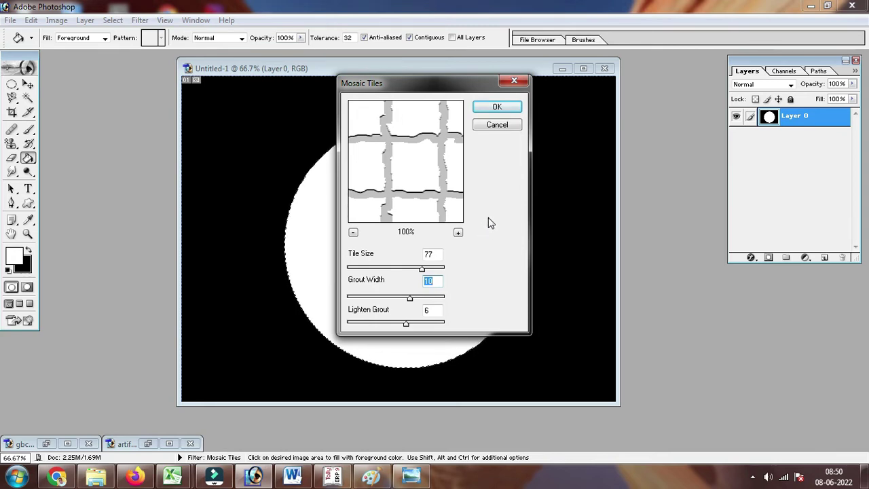
left_click(497, 107)
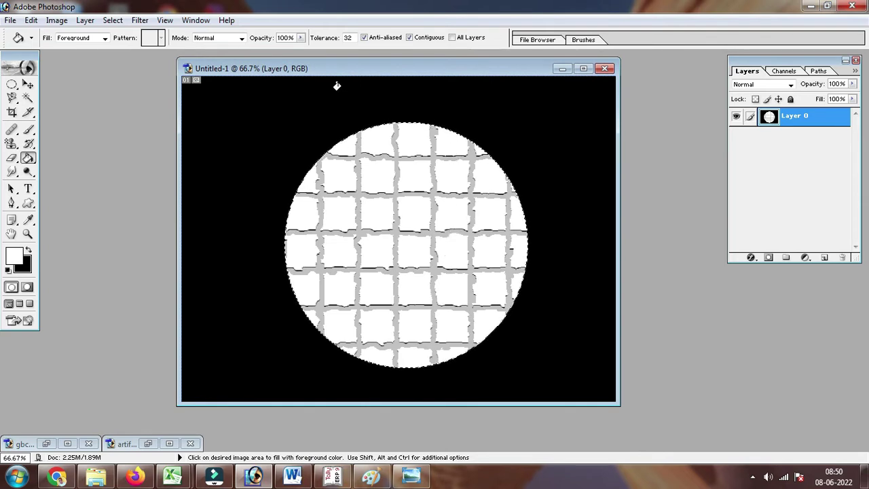
left_click(140, 20)
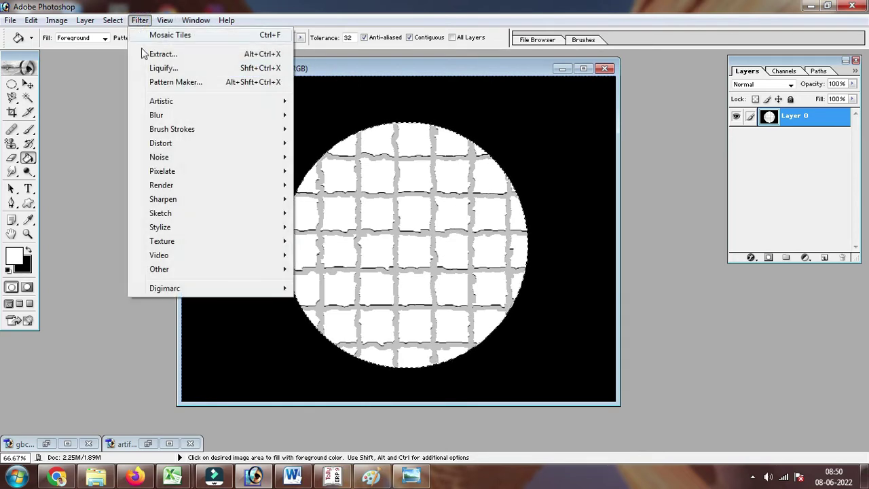
mouse_move(162, 199)
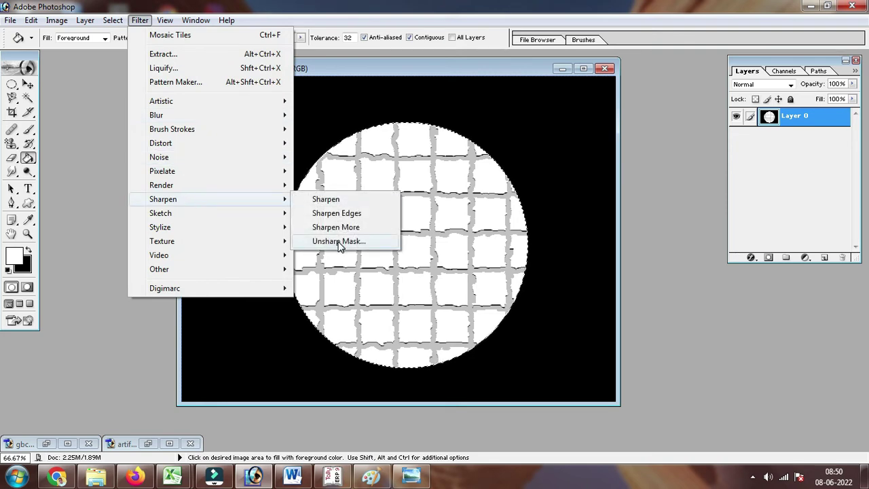
- Apply Unsharp Mask with 500% amount, 6.1-pixel radius and 25-level threshold
left_click(339, 241)
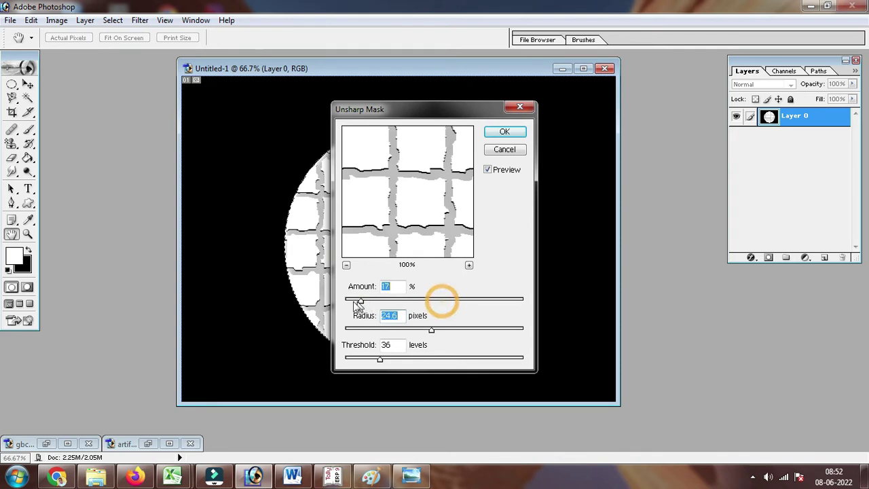
mouse_move(443, 300)
left_mouse_down()
mouse_move(351, 300)
mouse_move(524, 302)
left_mouse_up()
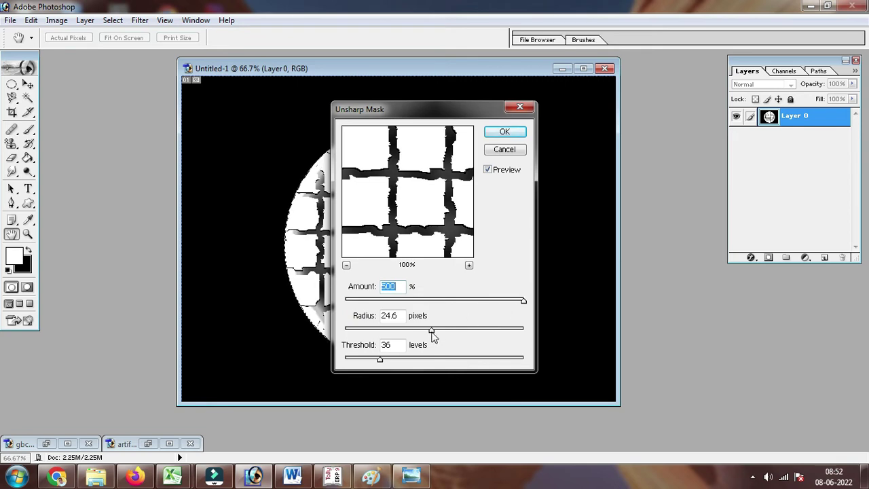
mouse_move(432, 331)
left_mouse_down()
mouse_move(351, 331)
mouse_move(391, 332)
left_mouse_up()
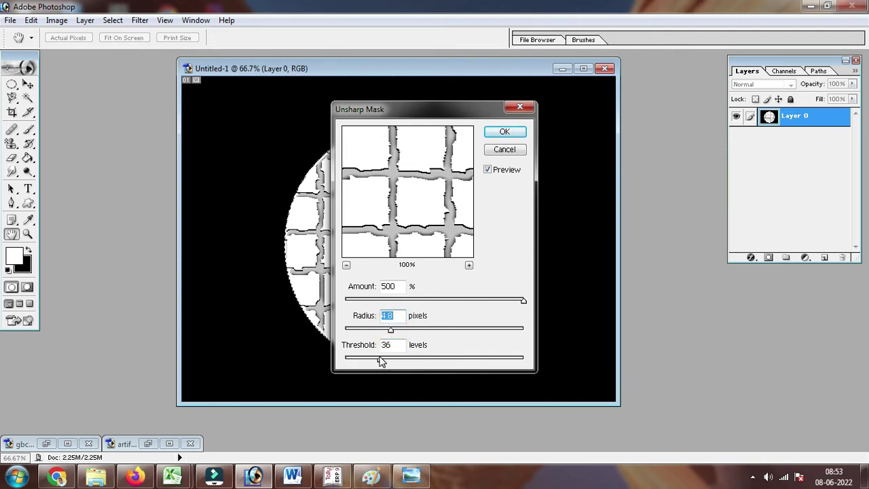
mouse_move(379, 359)
left_mouse_down()
mouse_move(348, 365)
mouse_move(368, 364)
left_mouse_up()
mouse_move(393, 329)
left_mouse_down()
mouse_move(352, 331)
mouse_move(408, 331)
mouse_move(399, 331)
left_mouse_up()
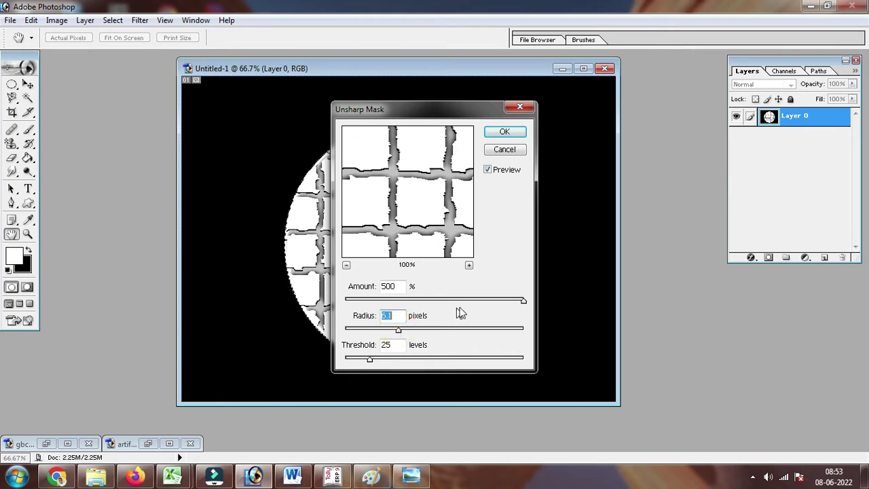
left_click(522, 301)
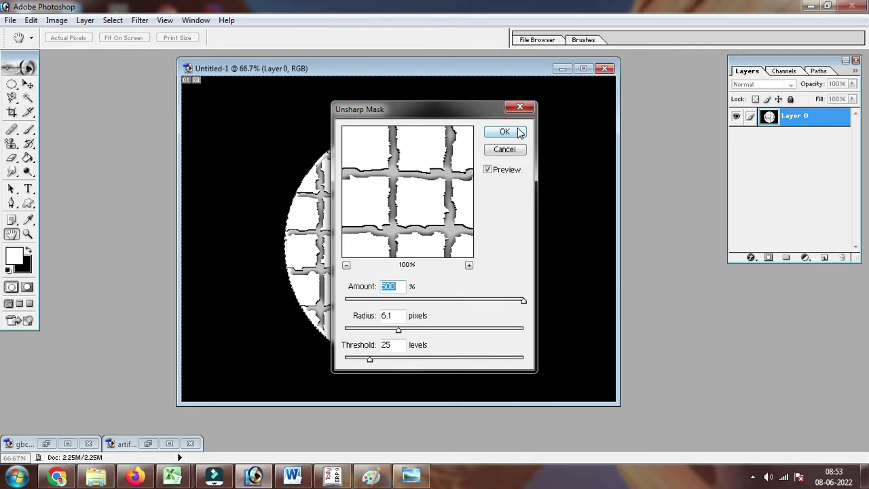
left_click(514, 131)
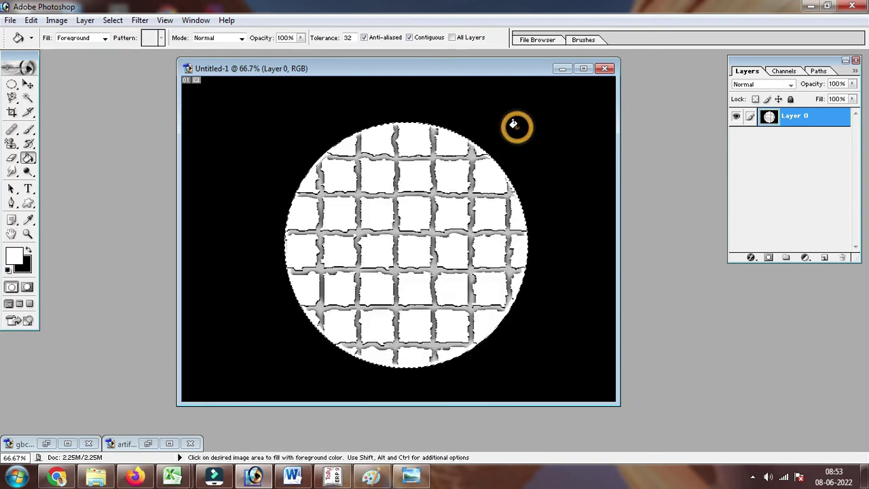
- Spherize the tiled circle at 100% Normal, then deselect it
left_click(142, 20)
left_click(178, 142)
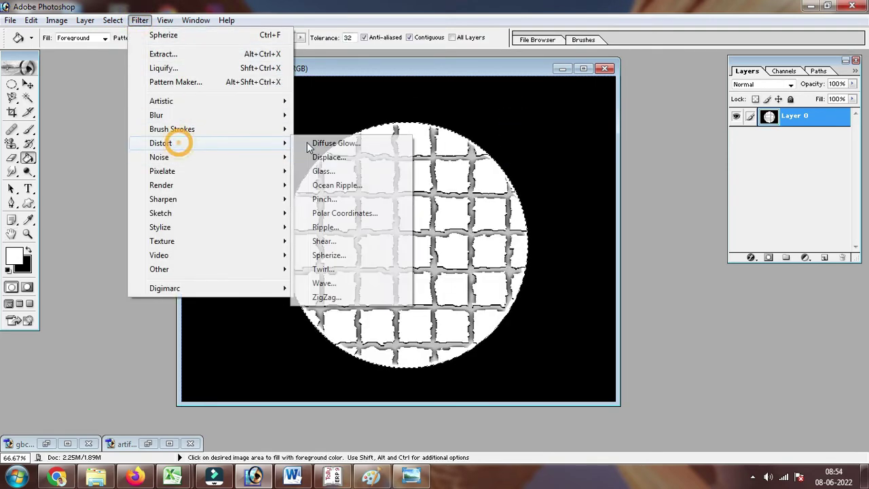
left_click(329, 254)
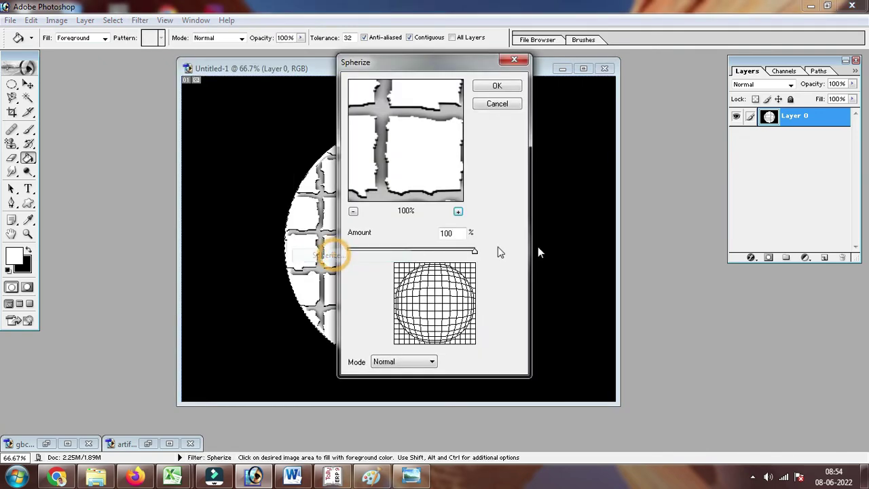
left_click(510, 92)
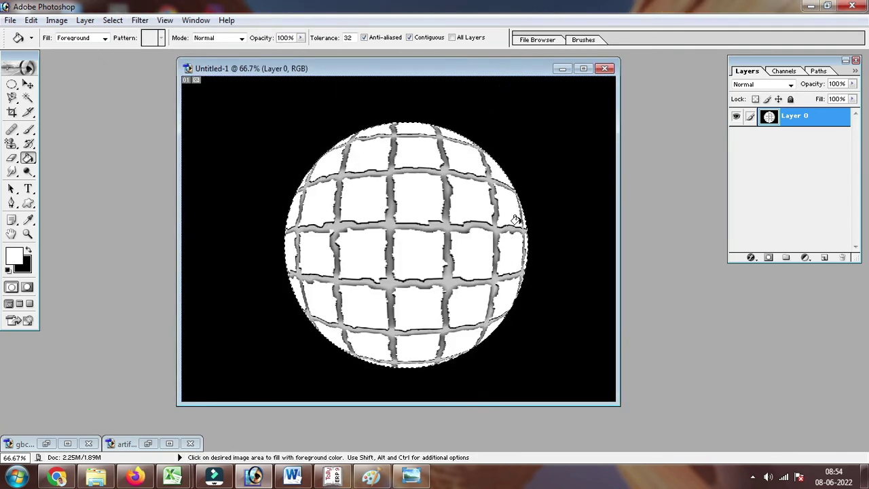
key("ctrl")
- Apply Polar Coordinates set to Polar to Rectangular to unwrap the sphere
left_click(140, 20)
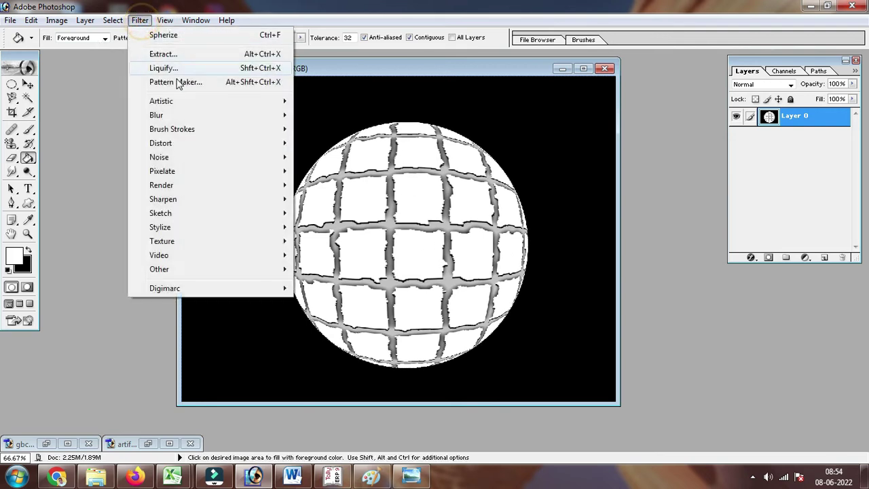
left_click(181, 145)
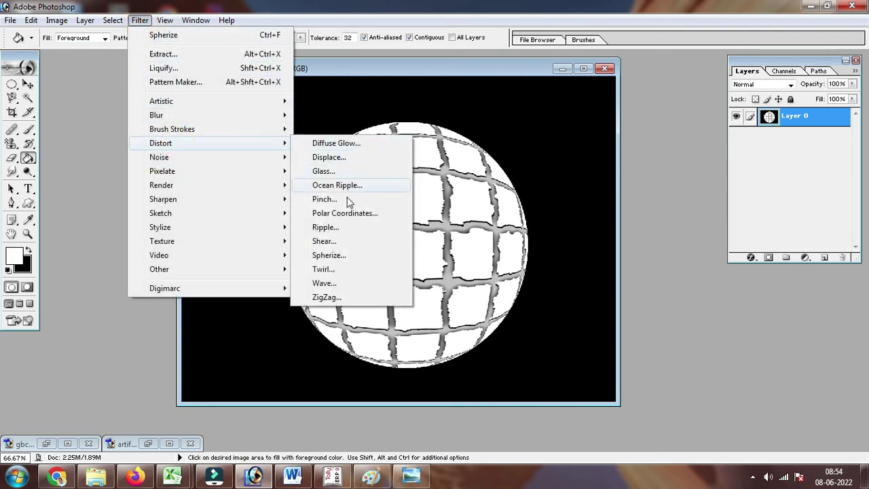
left_click(349, 214)
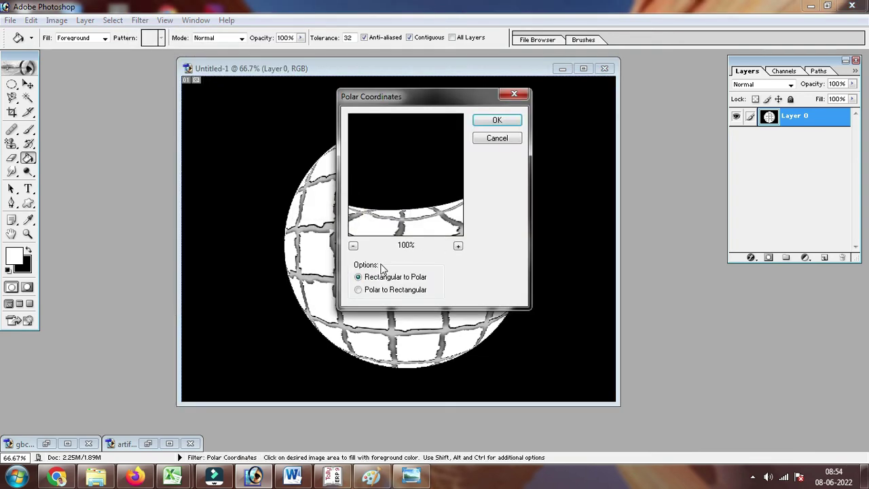
left_click(374, 292)
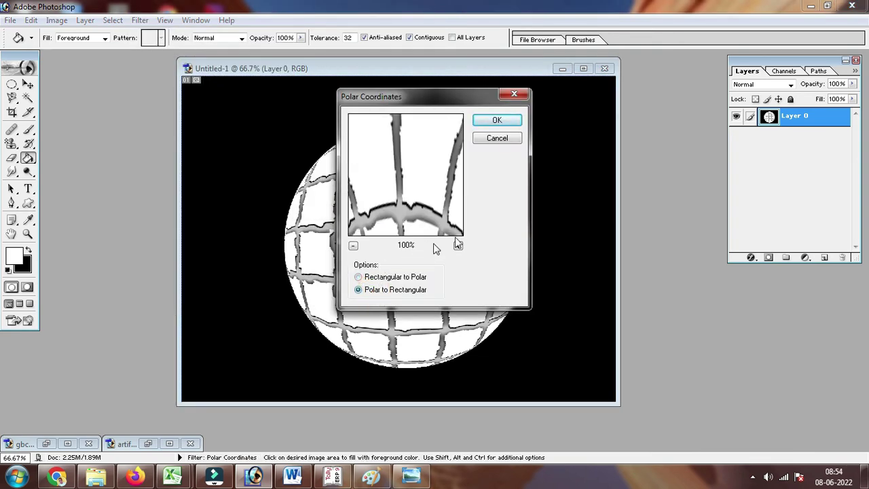
left_click(495, 120)
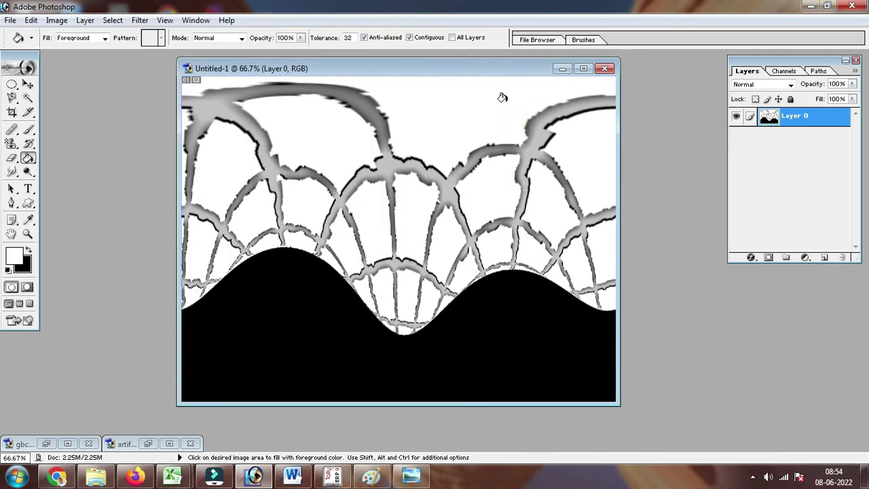
left_click(56, 20)
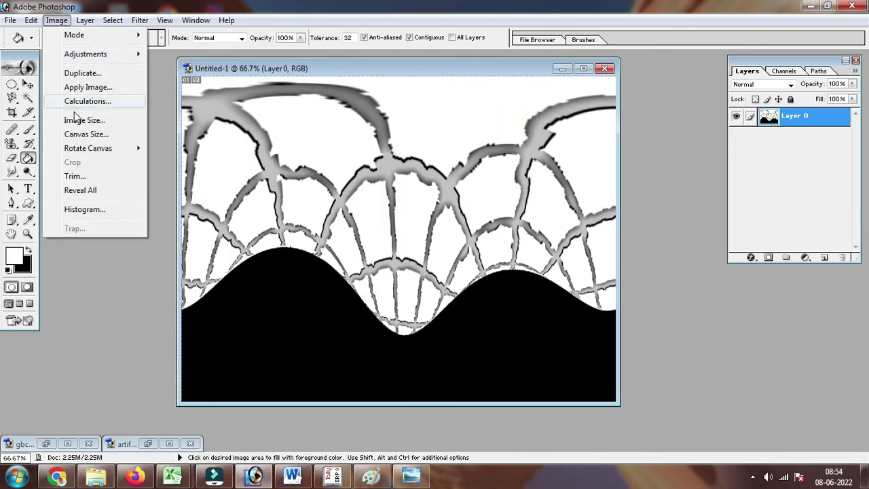
mouse_move(86, 148)
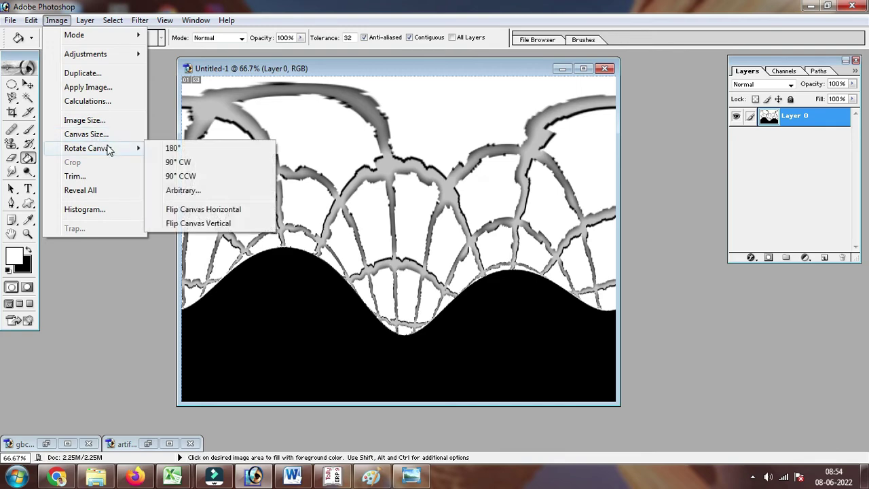
- Rotate the canvas 90° clockwise and apply the Wind filter repeatedly for long streaks
left_click(178, 162)
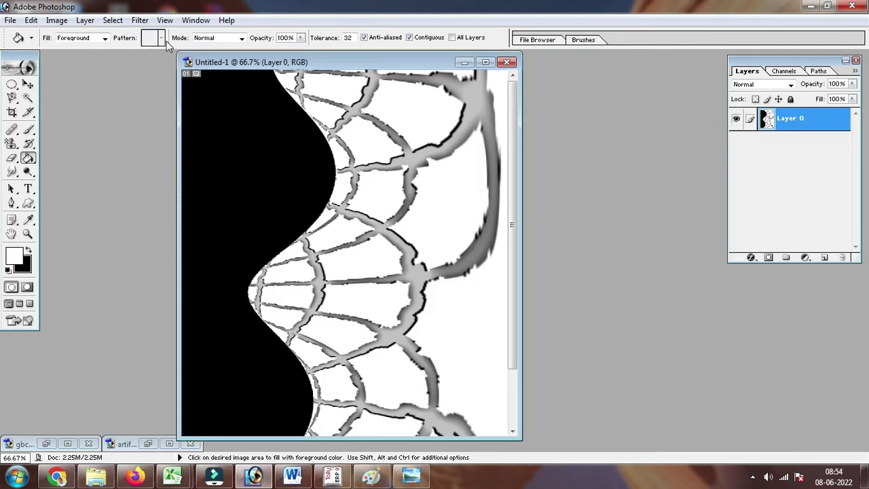
left_click(140, 21)
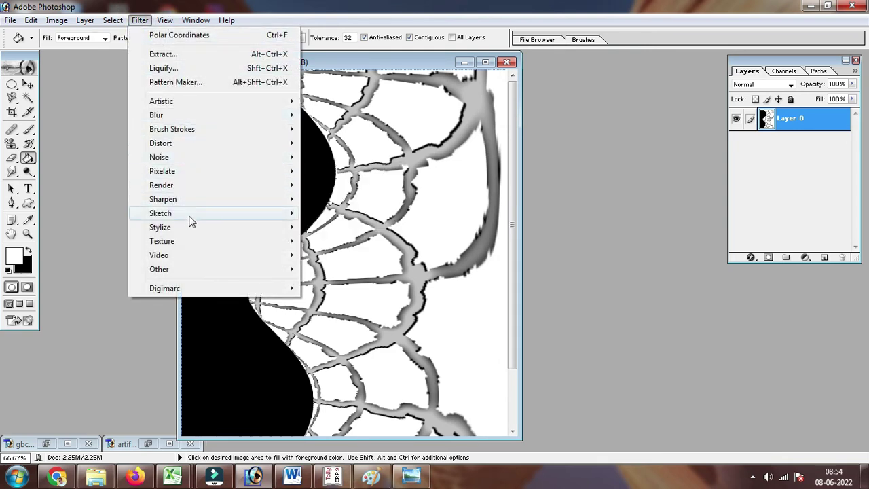
mouse_move(160, 227)
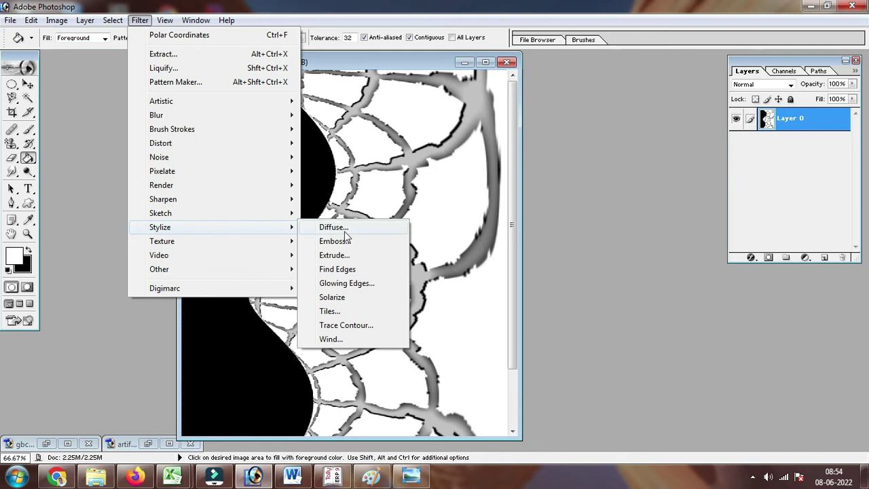
left_click(352, 338)
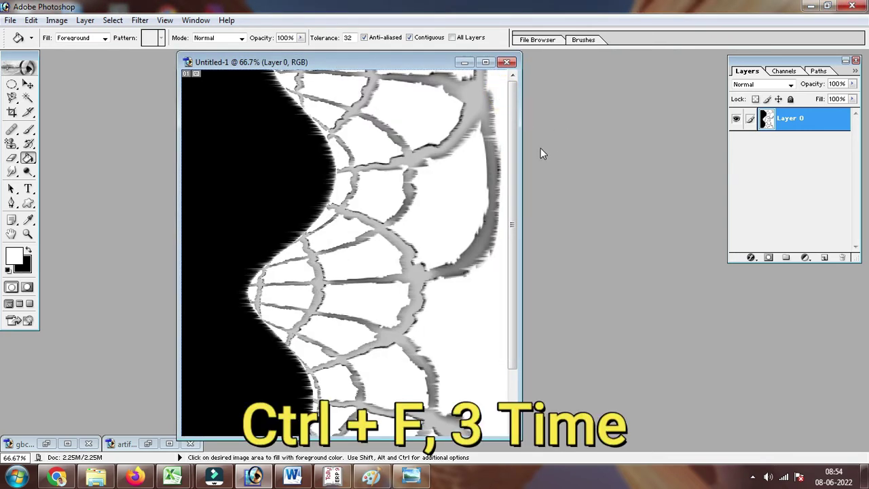
key("ctrl+f")
key("ctrl+f")
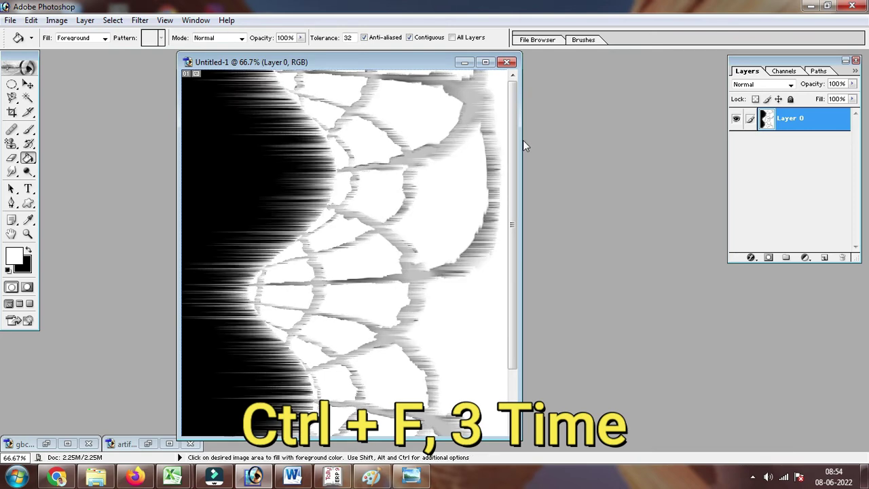
left_click(56, 21)
left_click(122, 149)
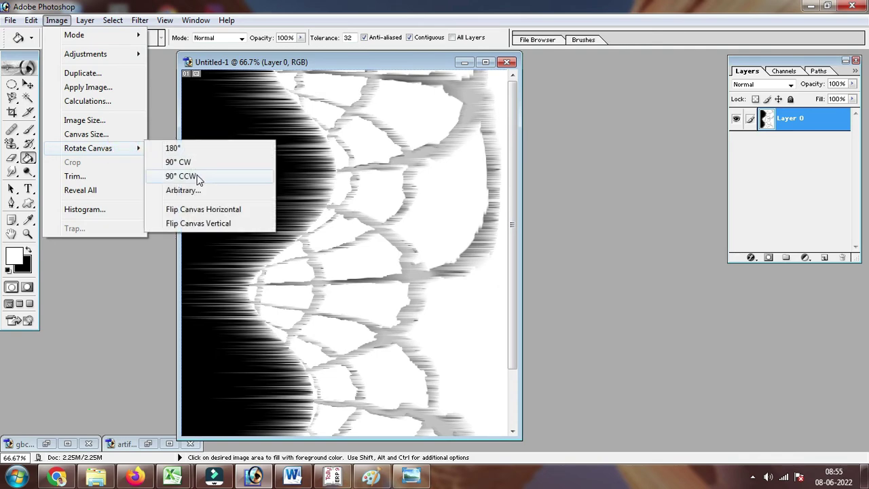
- Rotate the canvas 90° counter-clockwise and apply Polar Coordinates, Rectangular to Polar
left_click(181, 175)
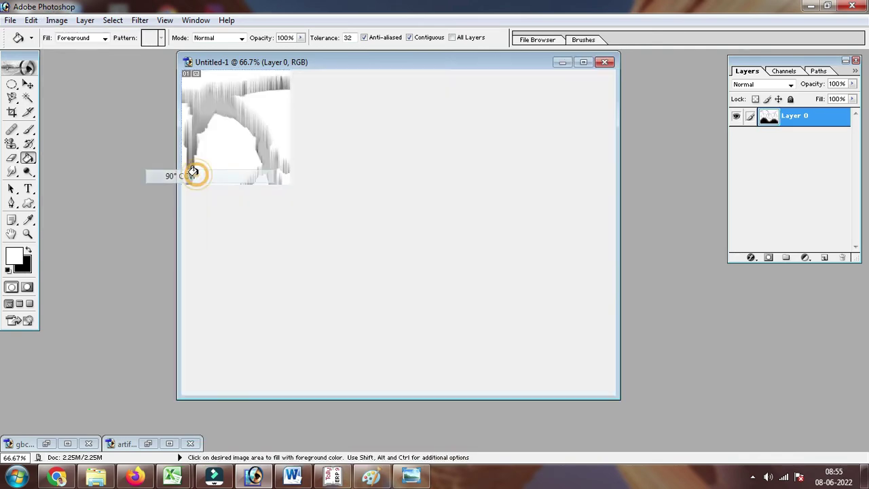
left_click(145, 23)
mouse_move(161, 142)
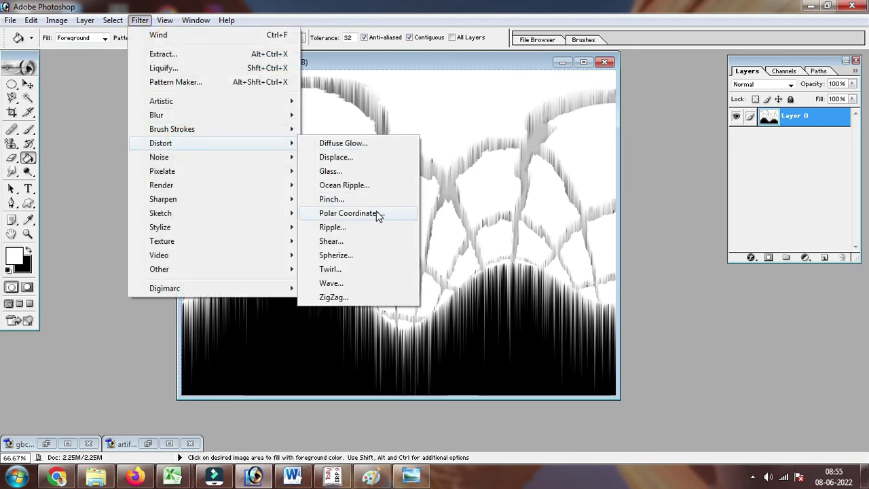
left_click(377, 213)
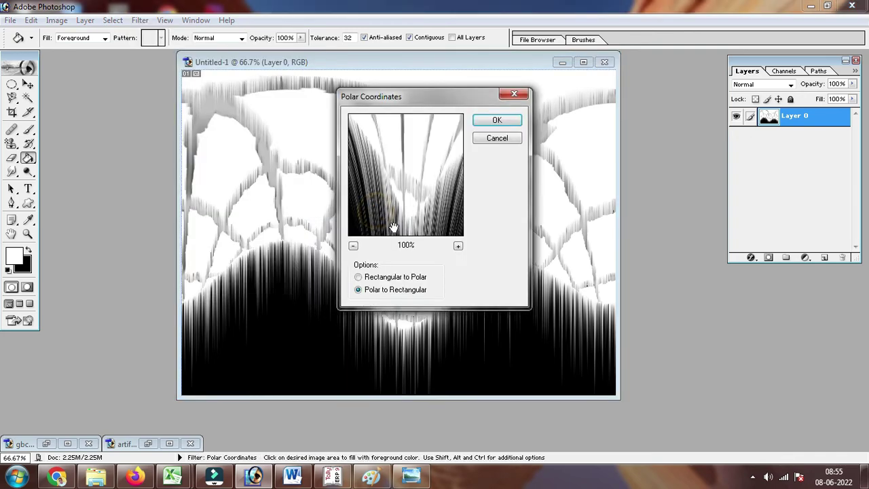
left_click(395, 276)
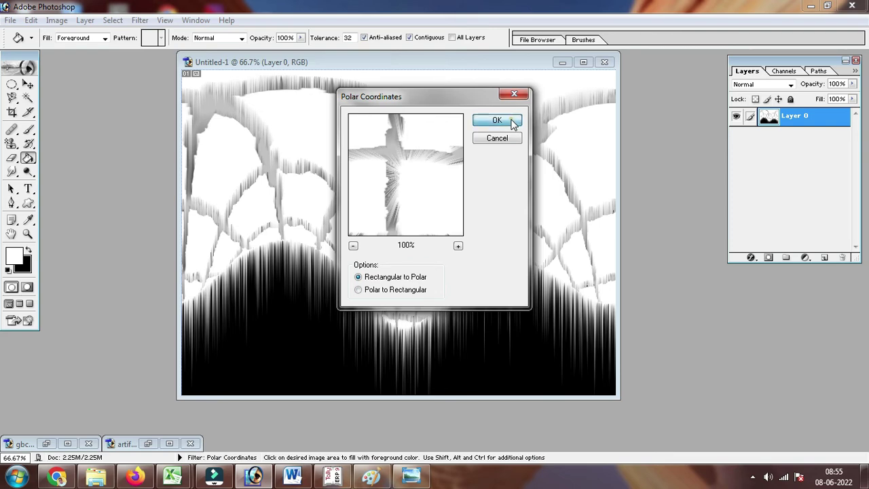
left_click(512, 122)
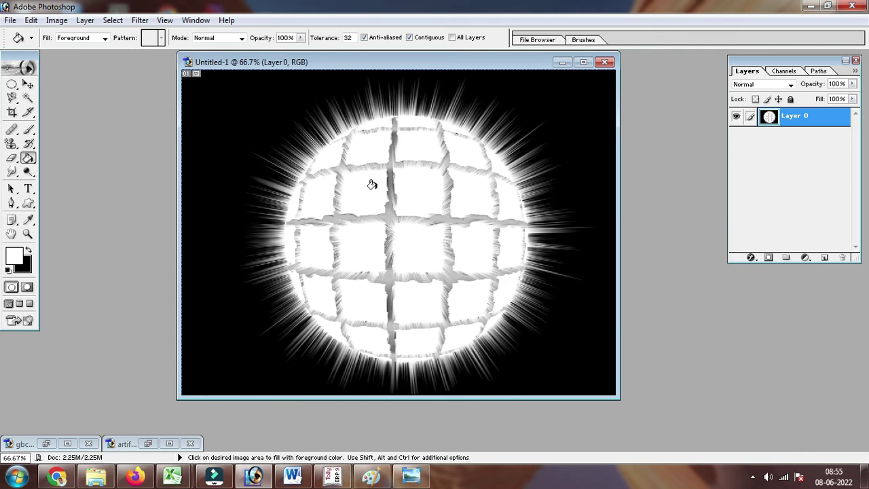
- Set Color Balance midtones and shadows to +100, 0, -100 and highlights to +100, 0, 0
key("ctrl+b")
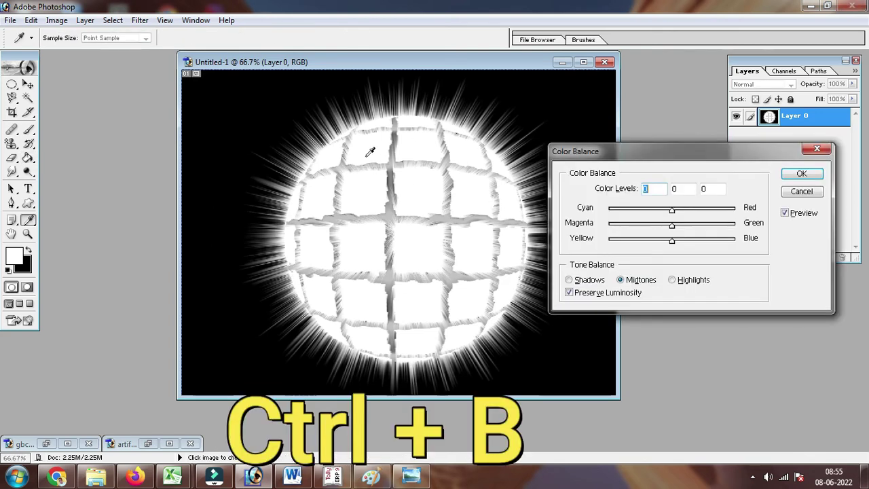
left_click_drag(672, 209, 740, 211)
left_click_drag(671, 239, 596, 250)
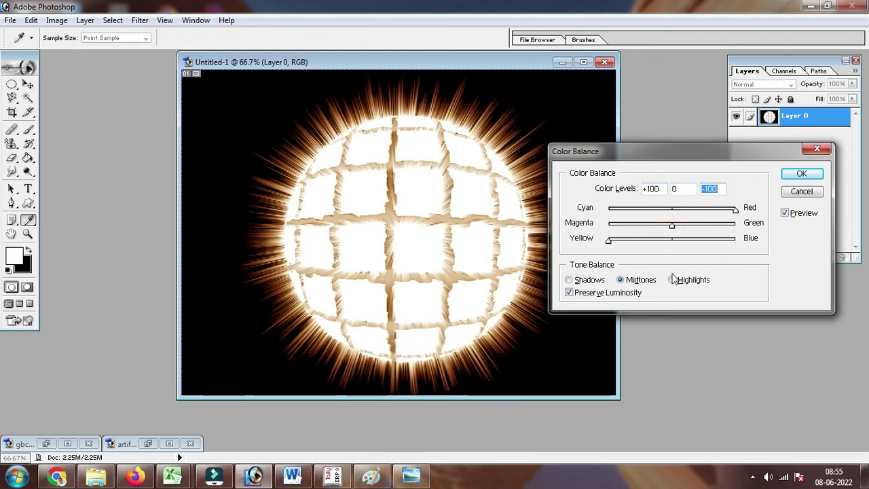
left_click(584, 280)
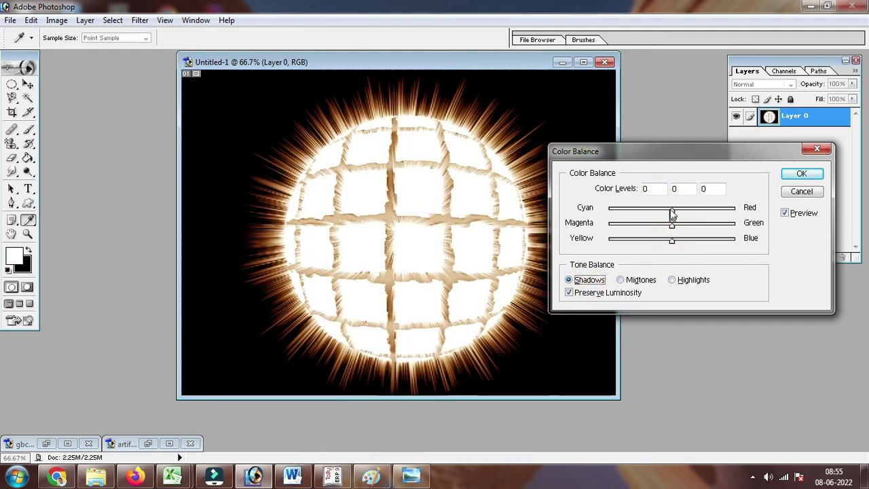
left_click_drag(671, 212, 735, 209)
left_click_drag(672, 239, 577, 249)
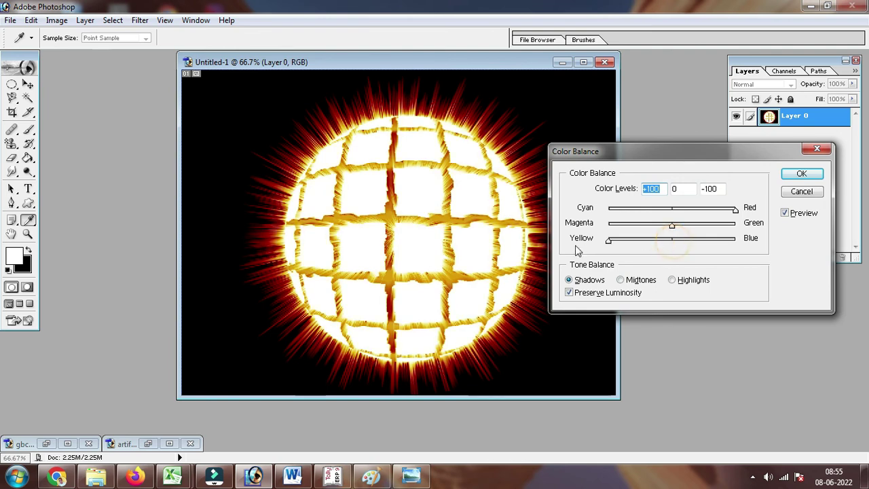
left_click(689, 280)
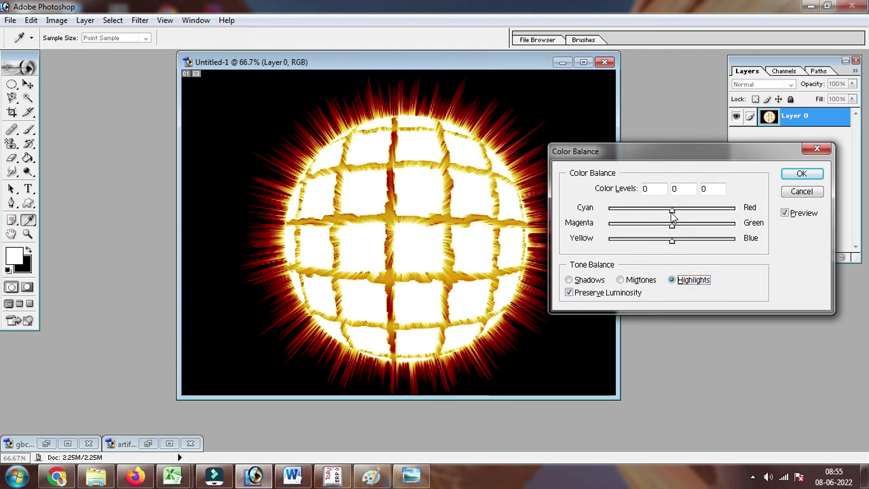
left_click_drag(671, 212, 735, 209)
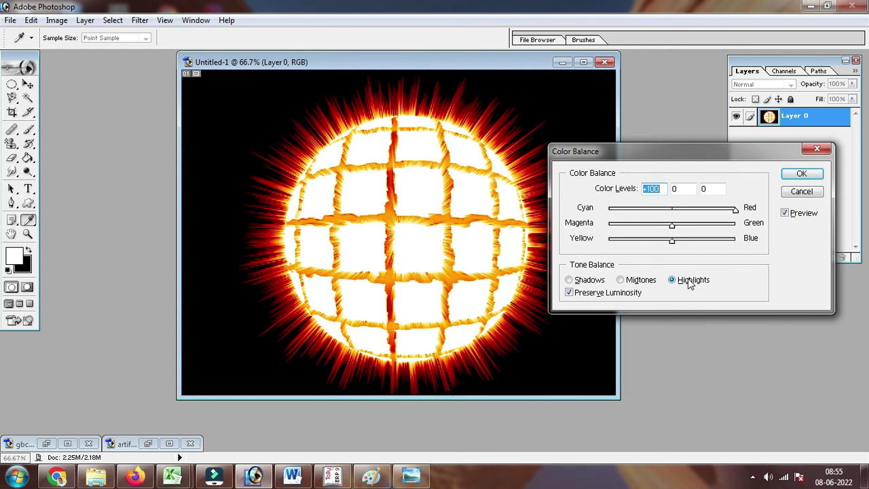
left_click(800, 174)
key("g")
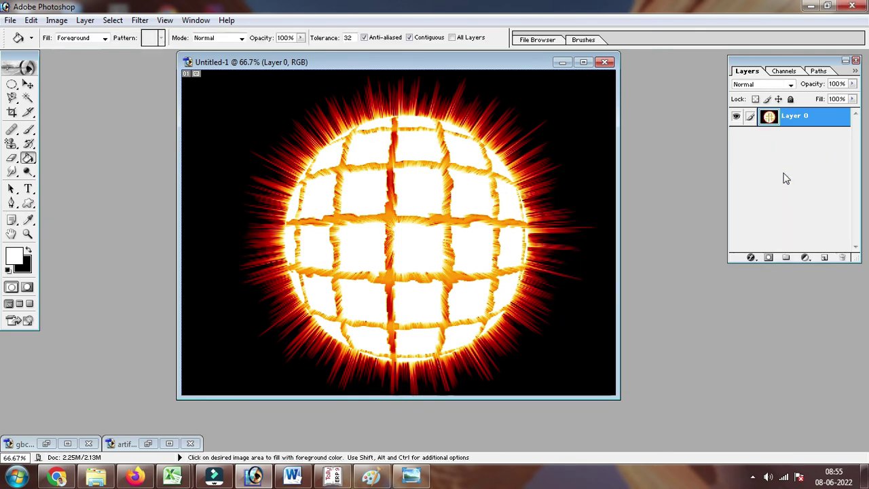